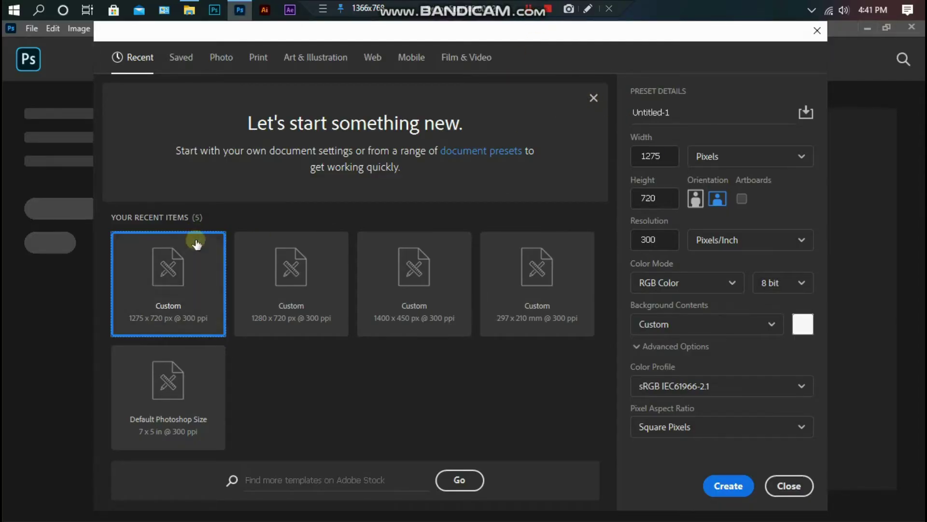
# Create a blank document from the Custom 1275 × 720 px, 300 ppi preset.
pyautogui.click(728, 499)
pyautogui.click(728, 487)
pyautogui.scroll(3, 432, 256)
pyautogui.scroll(-2, 434, 257)
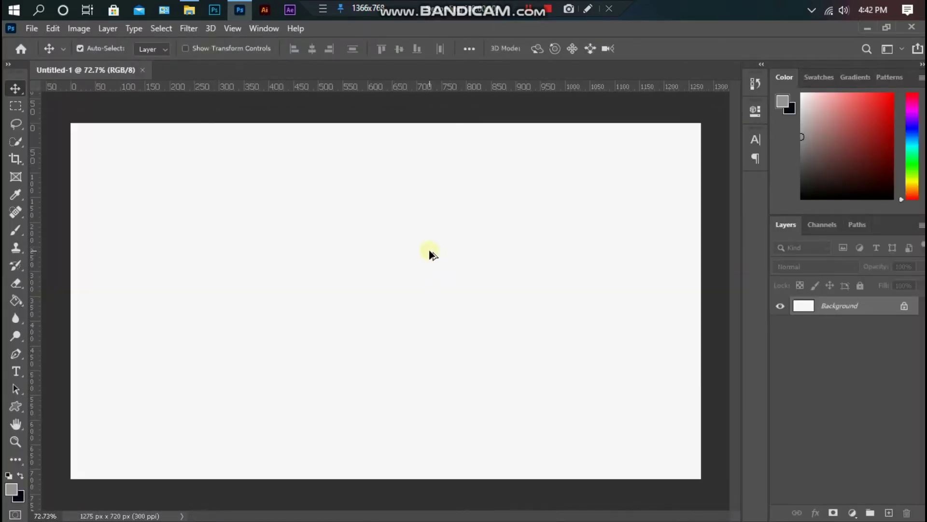
# Draw a grey 645 × 390 px rectangle shape, Rectangle 1, in the middle of the canvas.
pyautogui.scroll(-1, 433, 255)
pyautogui.click(16, 406)
pyautogui.rightClick(16, 405)
pyautogui.click(51, 410)
pyautogui.hotkey('shift', 'u')
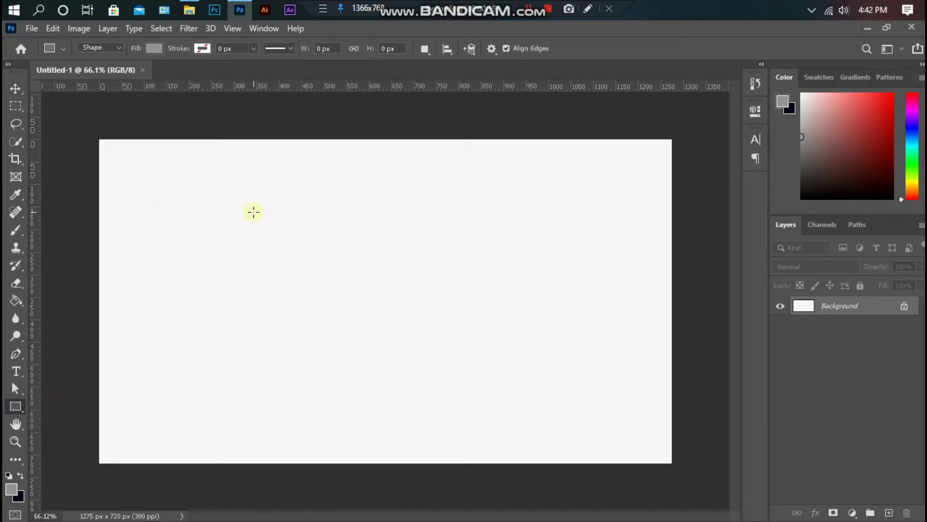
pyautogui.moveTo(242, 211)
pyautogui.mouseDown()
pyautogui.moveTo(346, 263)
pyautogui.moveTo(478, 306)
pyautogui.moveTo(531, 387)
pyautogui.mouseUp()
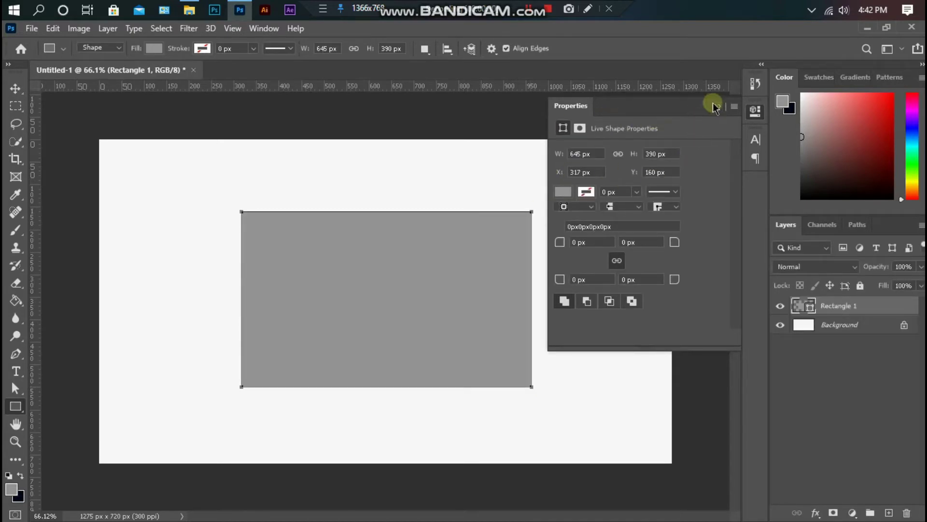
pyautogui.click(717, 107)
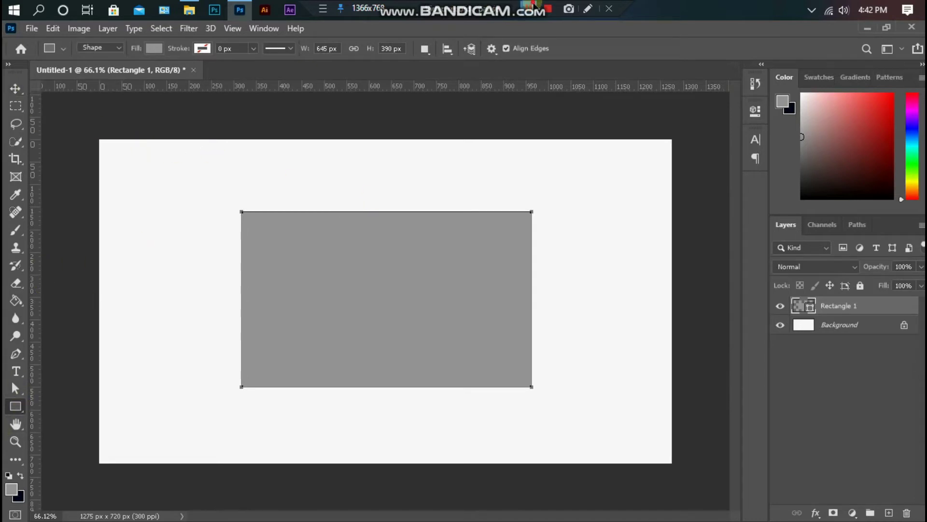
pyautogui.press('v')
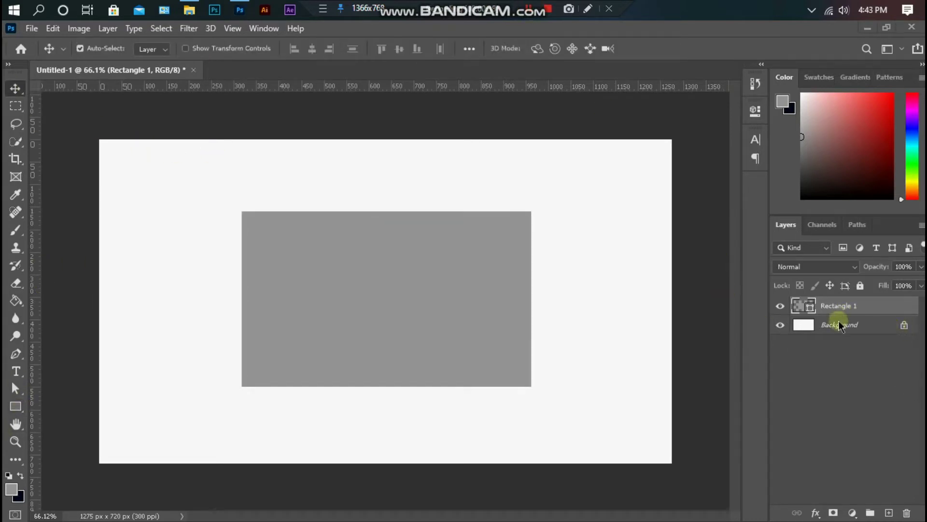
# Unlock the Background layer, fill it black, and lock it again.
pyautogui.click(876, 331)
pyautogui.click(903, 325)
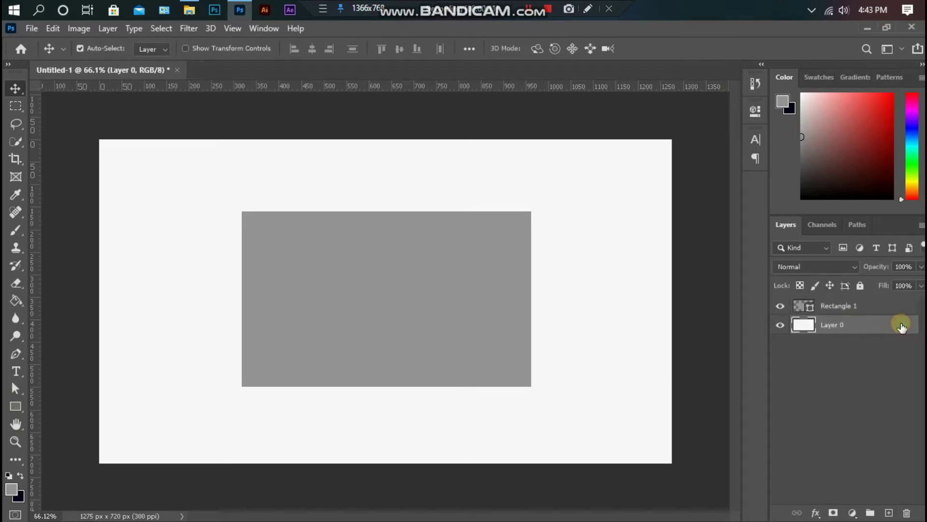
pyautogui.click(22, 476)
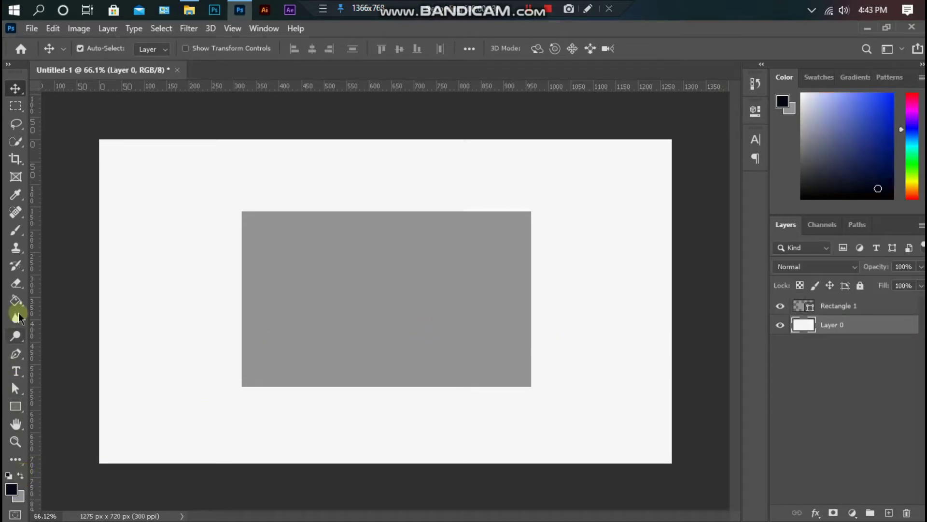
pyautogui.click(18, 301)
pyautogui.click(161, 275)
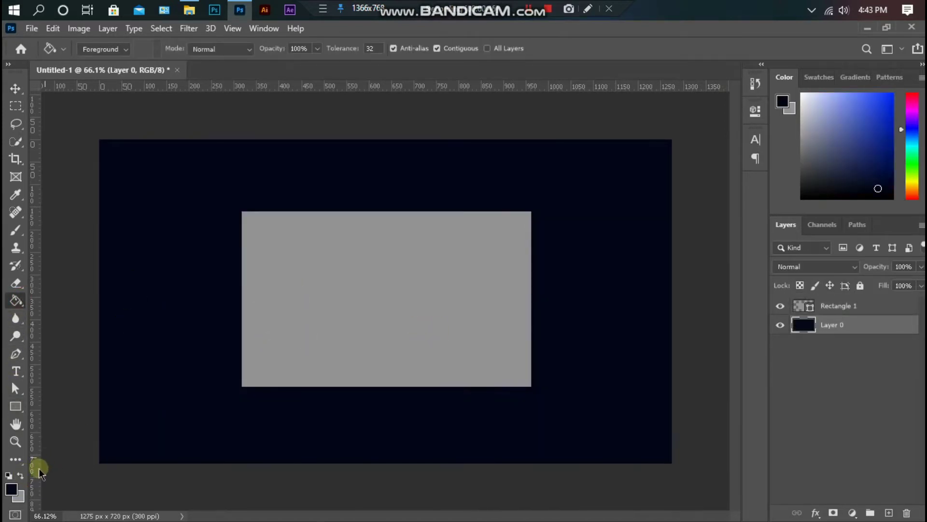
pyautogui.click(11, 489)
pyautogui.click(42, 351)
pyautogui.click(337, 171)
pyautogui.click(189, 264)
pyautogui.click(16, 89)
pyautogui.click(860, 285)
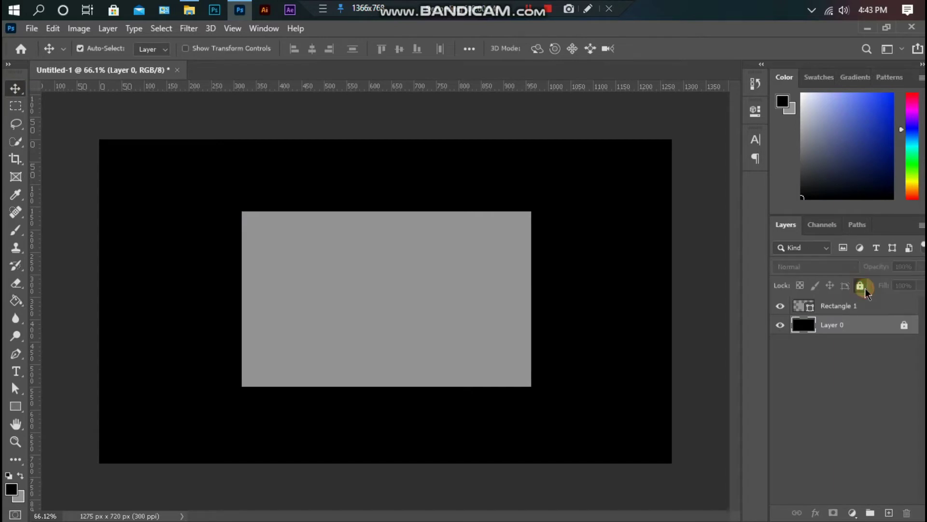
# Rasterize Rectangle 1 and fill it with dark green #0c3807.
pyautogui.click(862, 306)
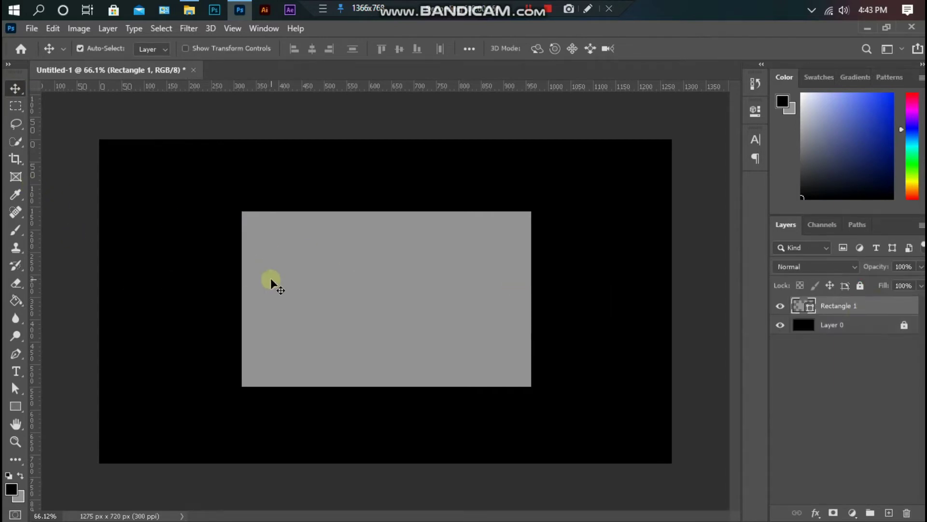
pyautogui.click(11, 489)
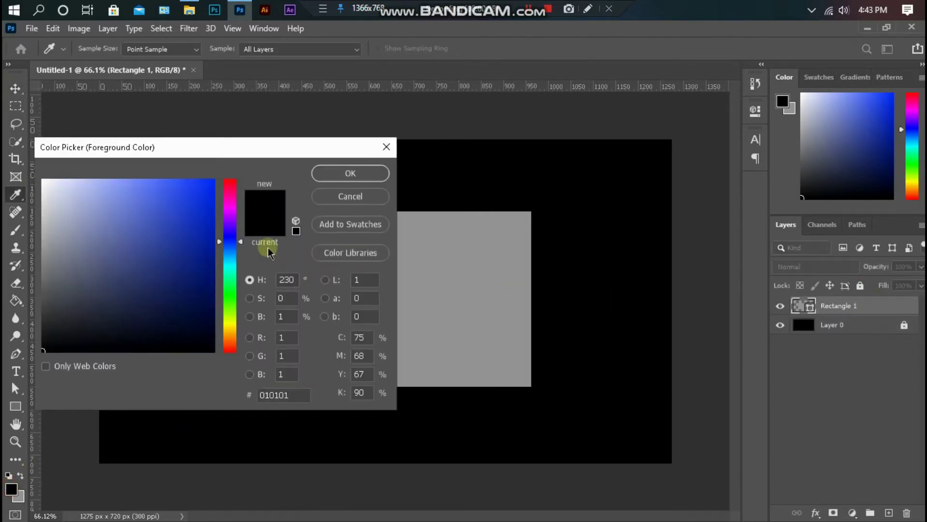
pyautogui.moveTo(233, 246); pyautogui.dragTo(234, 303)
pyautogui.moveTo(176, 226); pyautogui.dragTo(196, 314)
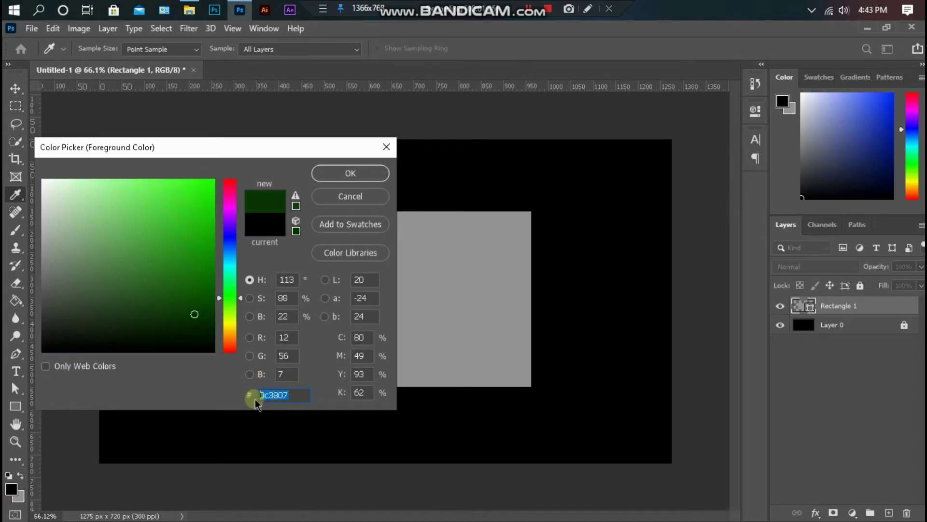
pyautogui.click(356, 170)
pyautogui.click(16, 300)
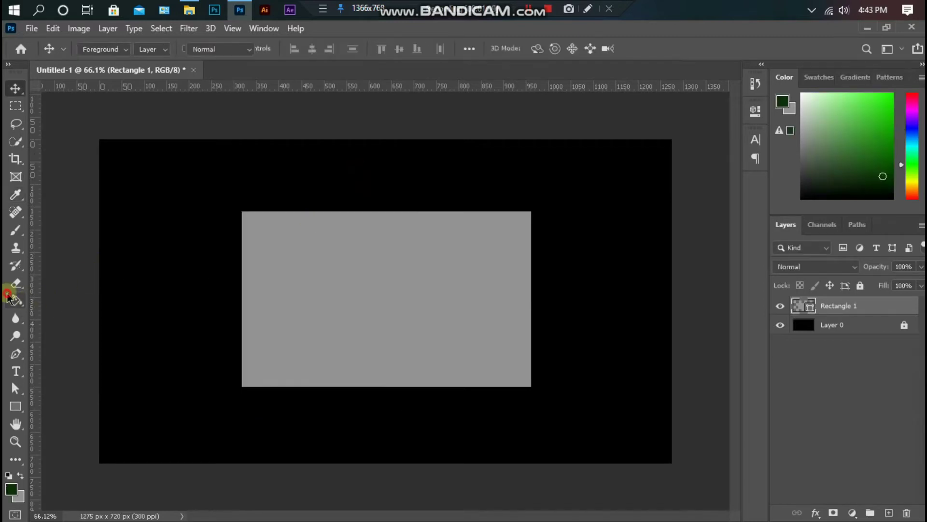
pyautogui.click(377, 310)
pyautogui.click(418, 219)
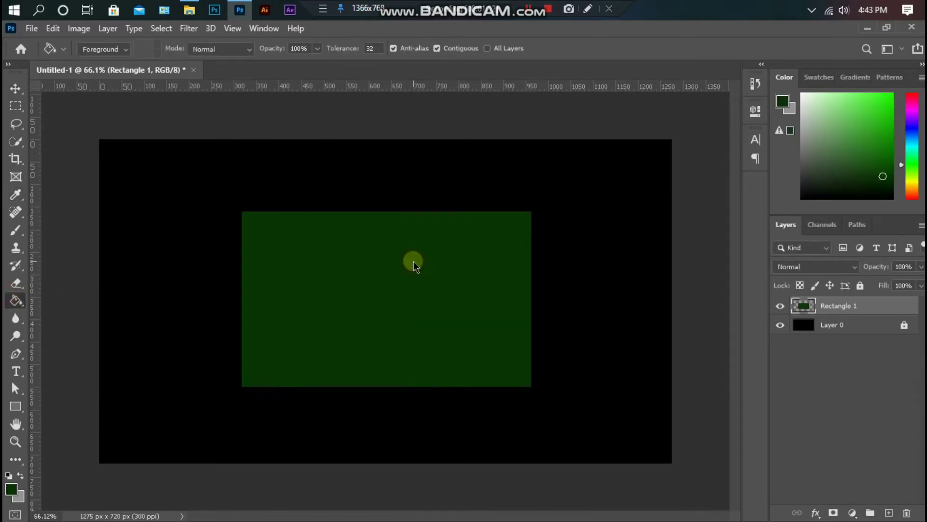
pyautogui.click(15, 88)
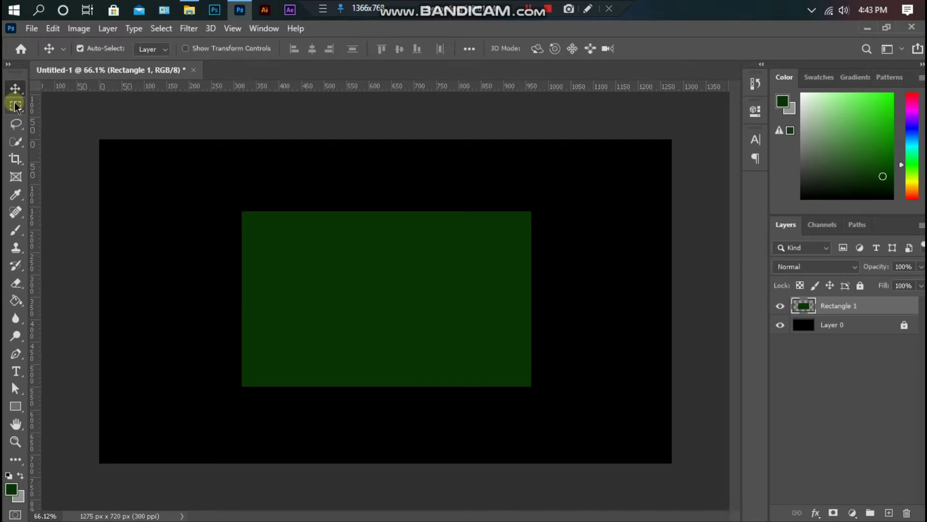
# Marquee-select a vertical strip along the rectangle's left edge.
pyautogui.click(15, 106)
pyautogui.scroll(2, 240, 200)
pyautogui.scroll(3, 241, 202)
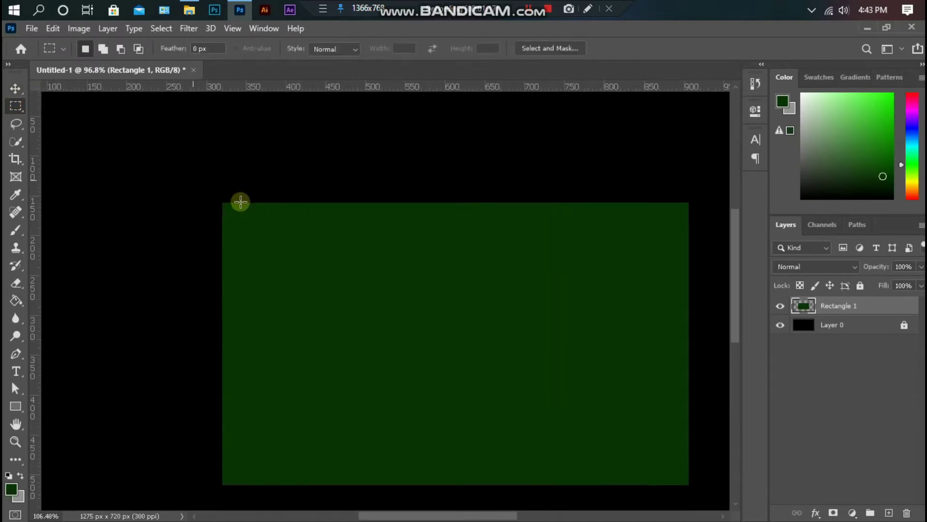
pyautogui.scroll(2, 227, 170)
pyautogui.hscroll(3, 319, 203)
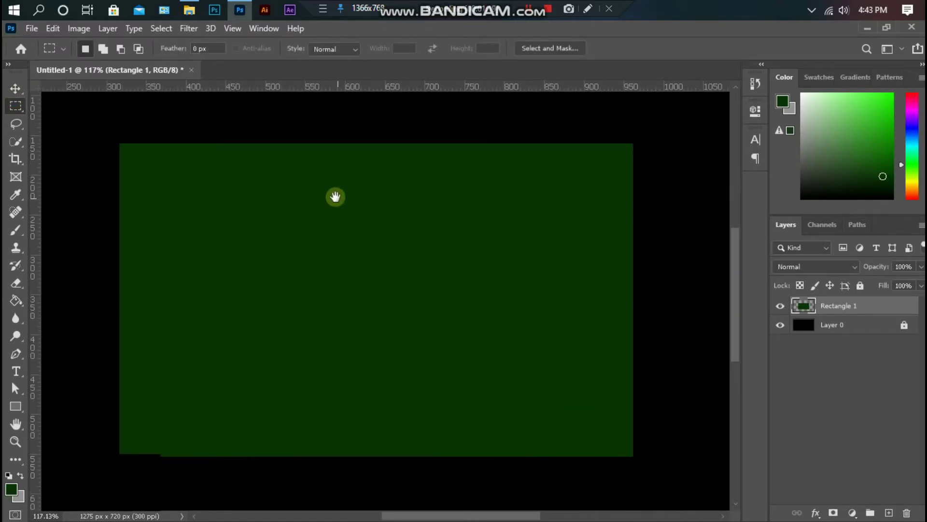
pyautogui.moveTo(119, 144)
pyautogui.mouseDown()
pyautogui.moveTo(223, 439)
pyautogui.moveTo(246, 450)
pyautogui.mouseUp()
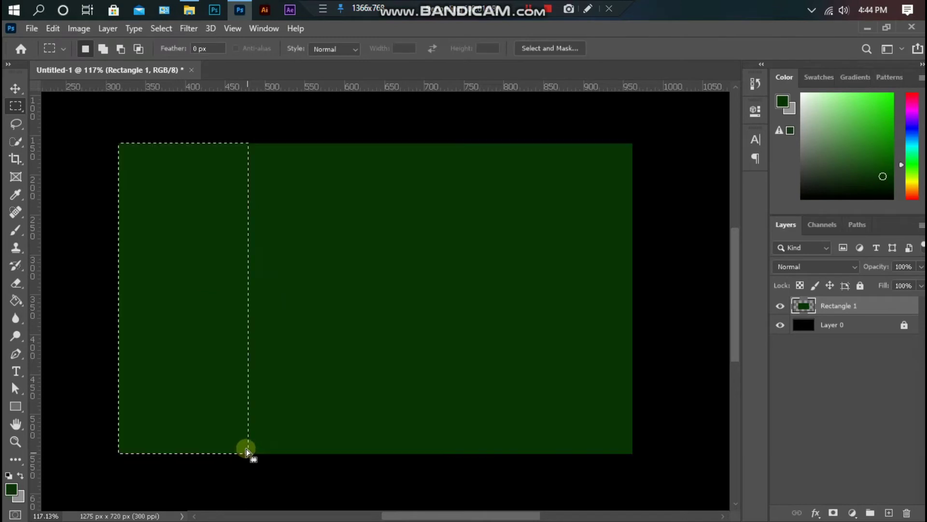
# Fill the selected left strip with white and deselect it.
pyautogui.click(16, 88)
pyautogui.click(9, 475)
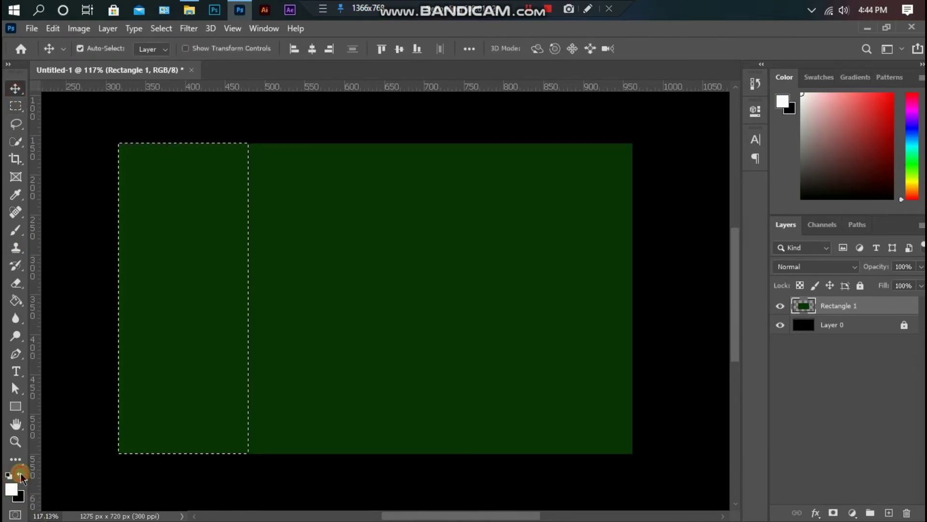
pyautogui.click(15, 299)
pyautogui.click(165, 262)
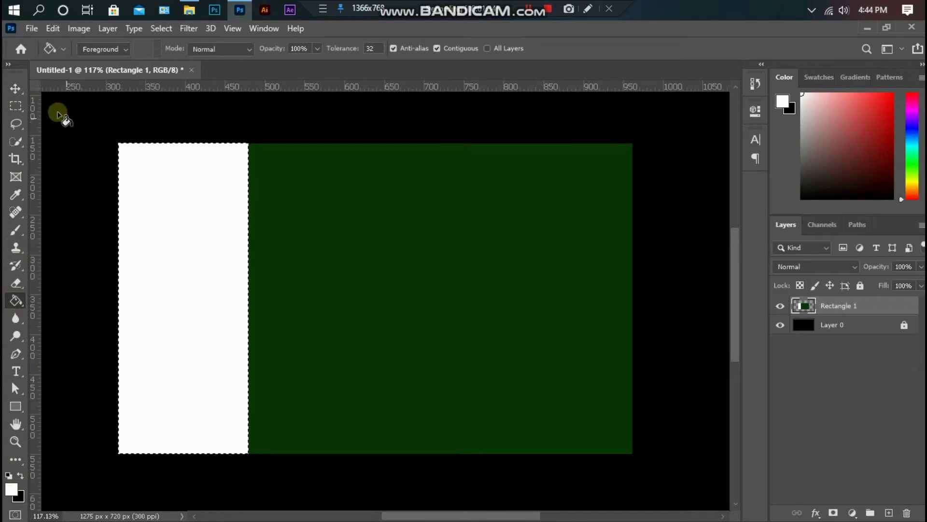
pyautogui.click(16, 88)
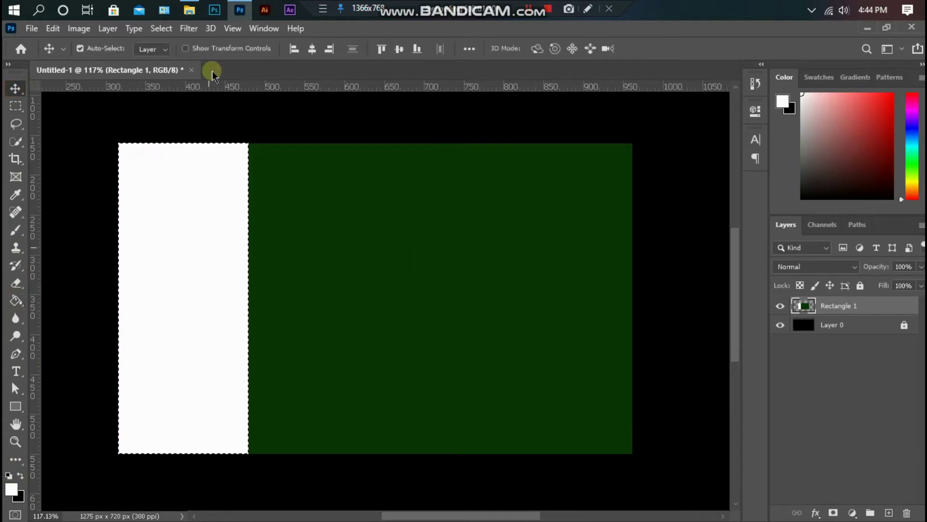
pyautogui.click(161, 28)
pyautogui.click(178, 54)
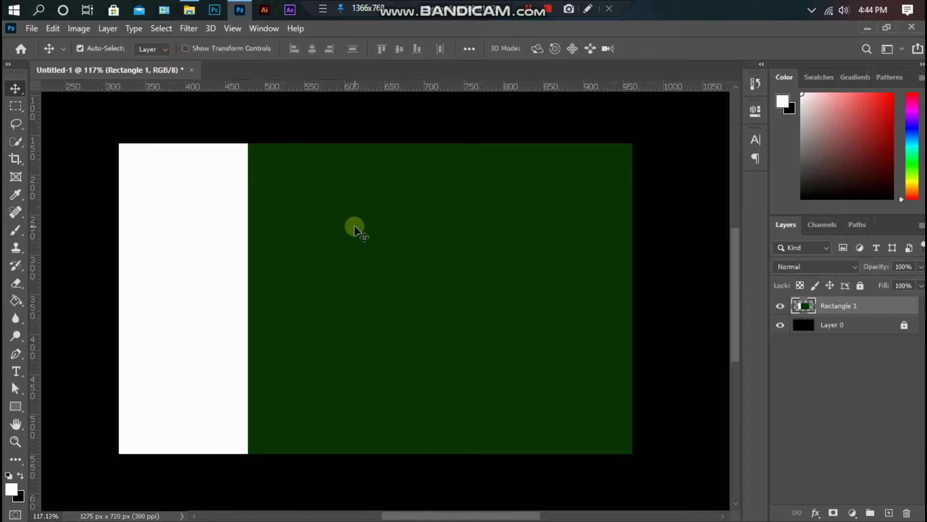
# Locate the crescent-and-star image file to bring into the flag.
pyautogui.scroll(-2, 356, 228)
pyautogui.scroll(-2, 358, 225)
pyautogui.scroll(1, 359, 222)
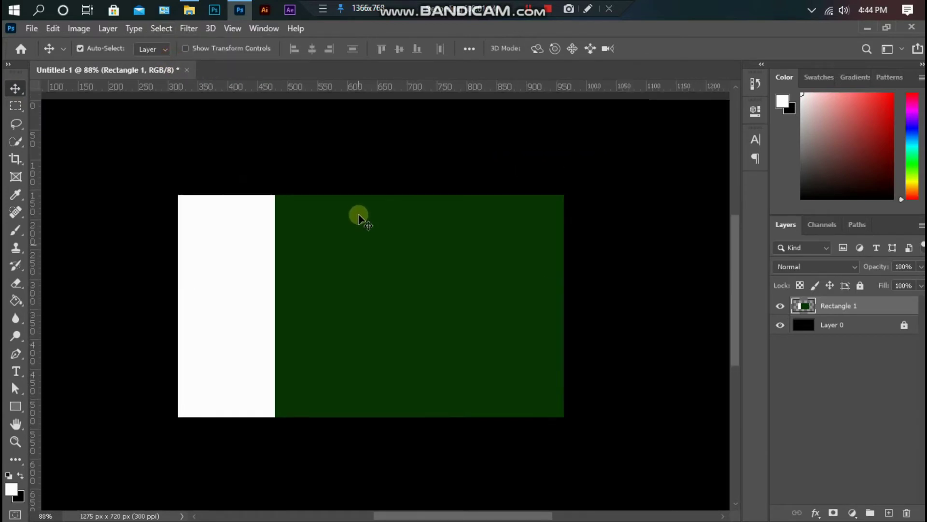
pyautogui.scroll(-1, 359, 218)
pyautogui.click(189, 9)
# Place the crescent-and-star PNG into the flag document as a new layer.
pyautogui.moveTo(160, 149); pyautogui.dragTo(410, 283)
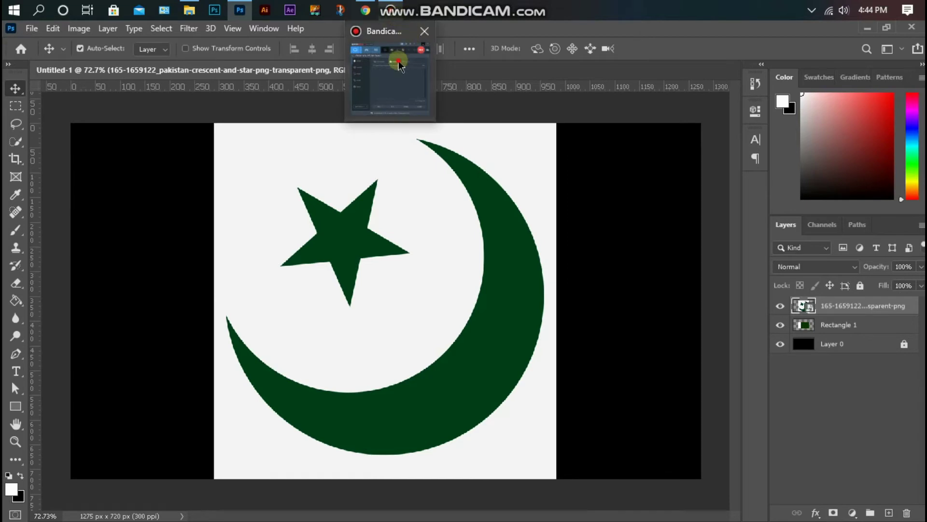
pyautogui.click(393, 60)
pyautogui.click(380, 32)
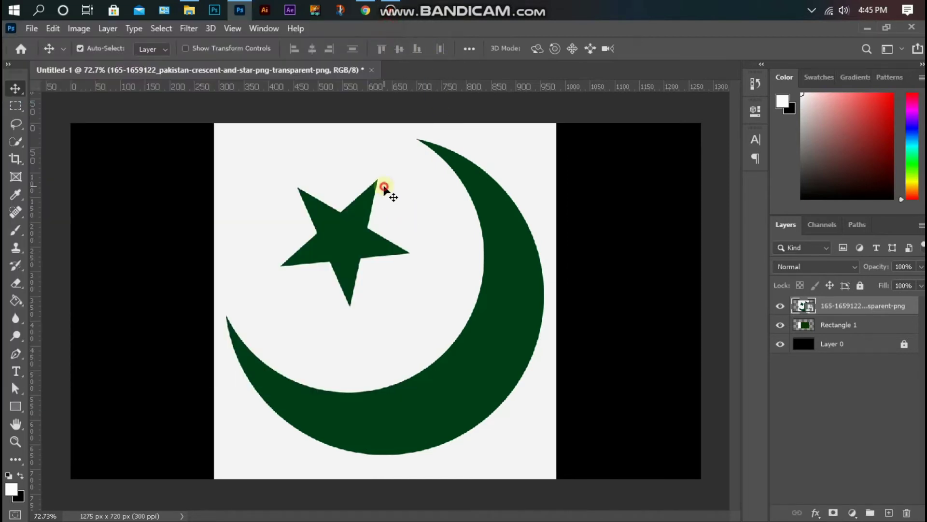
# Use the Magic Eraser on the crescent image's white background, prompting rasterization.
pyautogui.click(15, 141)
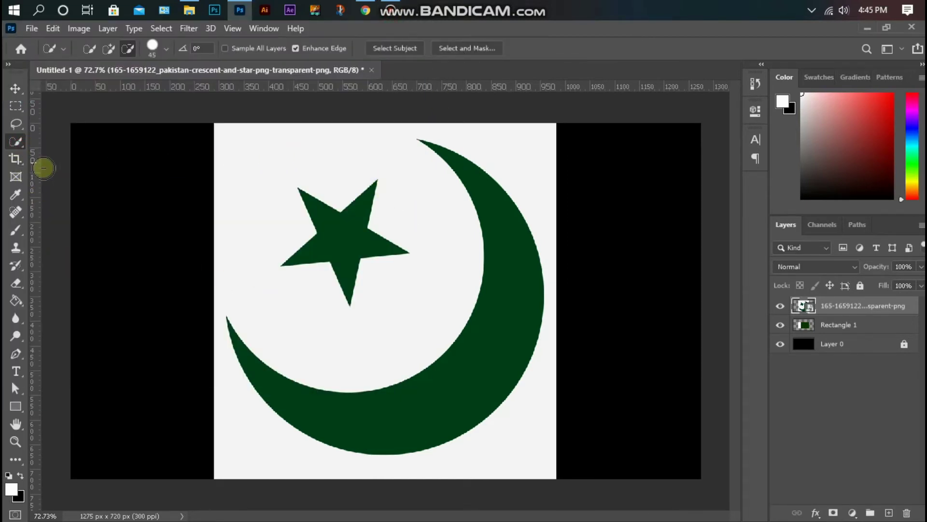
pyautogui.click(16, 283)
pyautogui.rightClick(16, 282)
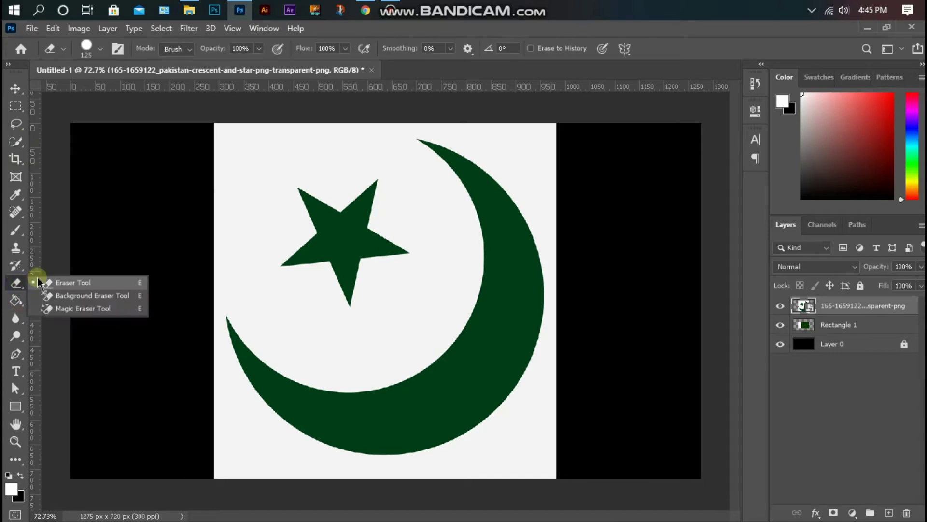
pyautogui.click(73, 302)
pyautogui.click(229, 208)
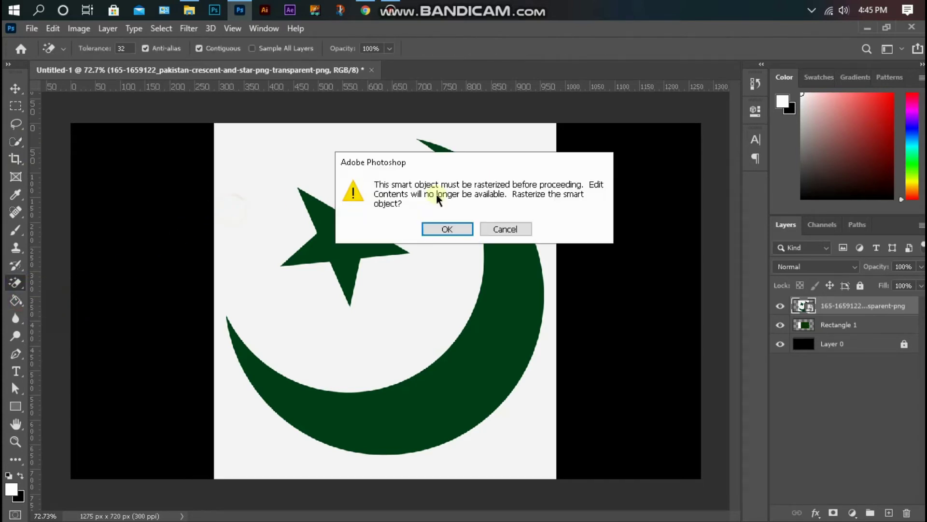
# Rasterize the crescent layer and erase its white background.
pyautogui.click(446, 229)
pyautogui.click(361, 147)
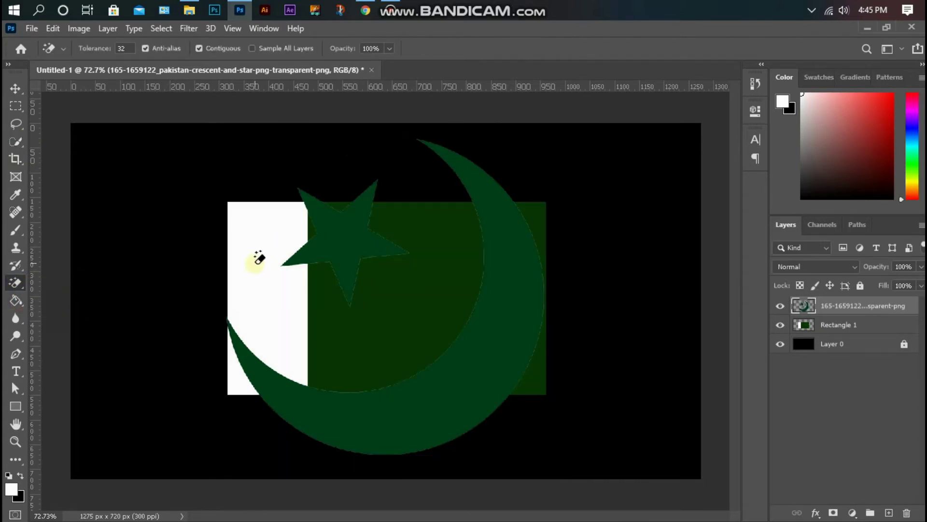
pyautogui.click(13, 87)
# Select the crescent and star shapes and brush them solid white.
pyautogui.click(512, 342)
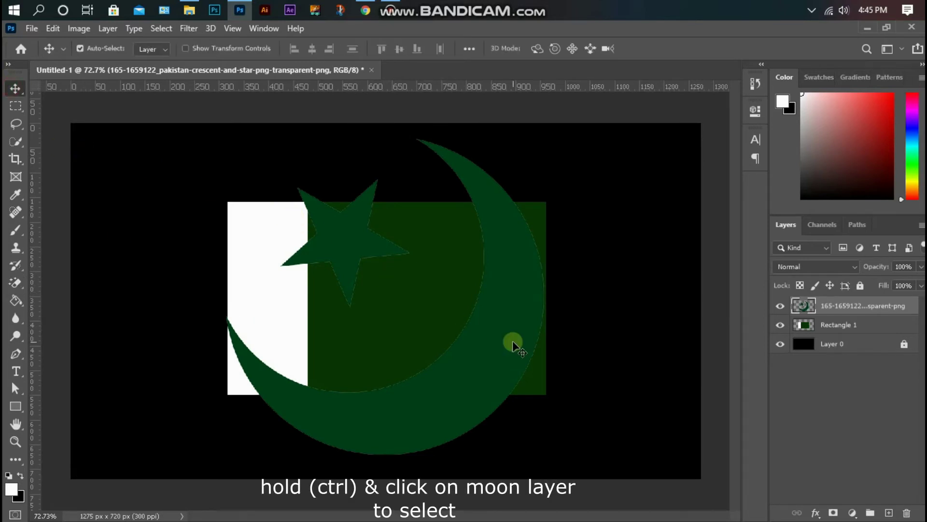
pyautogui.keyDown('ctrl'); pyautogui.click(808, 305); pyautogui.keyUp('ctrl')
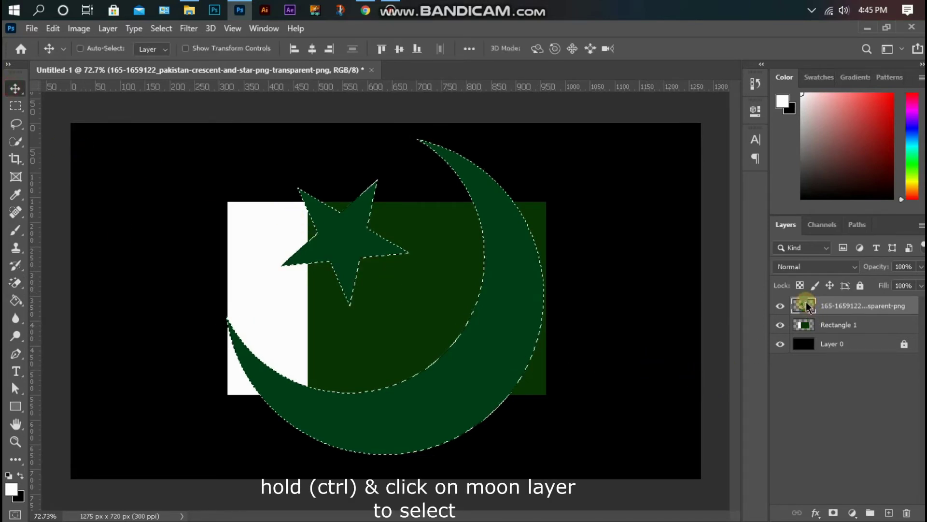
pyautogui.click(16, 229)
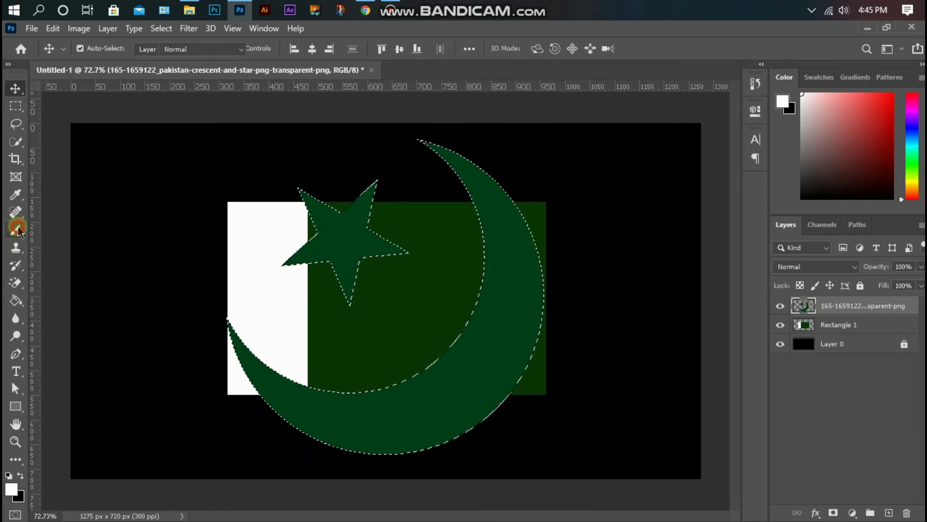
pyautogui.moveTo(337, 238)
pyautogui.mouseDown()
pyautogui.moveTo(343, 221)
pyautogui.moveTo(331, 244)
pyautogui.moveTo(445, 169)
pyautogui.moveTo(501, 321)
pyautogui.moveTo(233, 371)
pyautogui.moveTo(407, 372)
pyautogui.moveTo(336, 207)
pyautogui.moveTo(508, 290)
pyautogui.mouseUp()
pyautogui.click(16, 89)
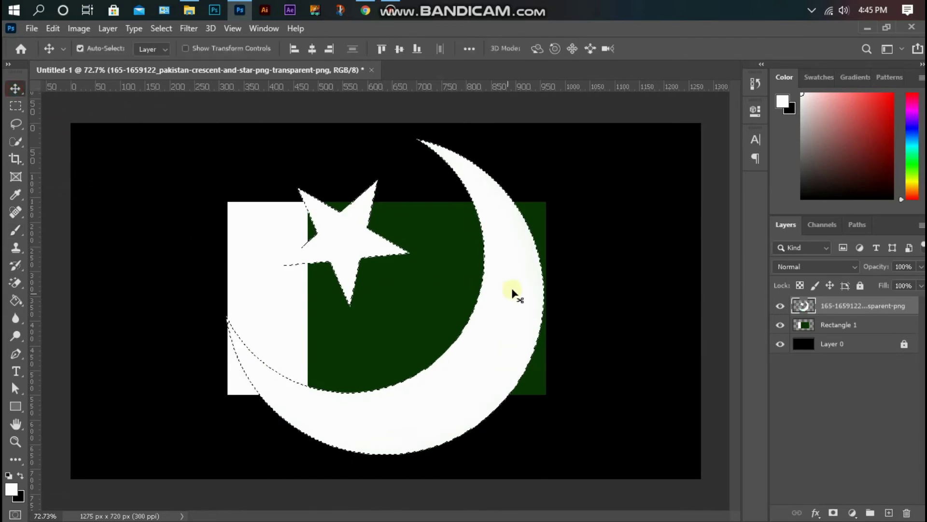
# Deselect, rotate the crescent and star, scale them to about 30%, and centre them on the green field.
pyautogui.press('ctrl')
pyautogui.click(161, 28)
pyautogui.click(167, 53)
pyautogui.hotkey('ctrl', 't')
pyautogui.moveTo(586, 101); pyautogui.dragTo(595, 226)
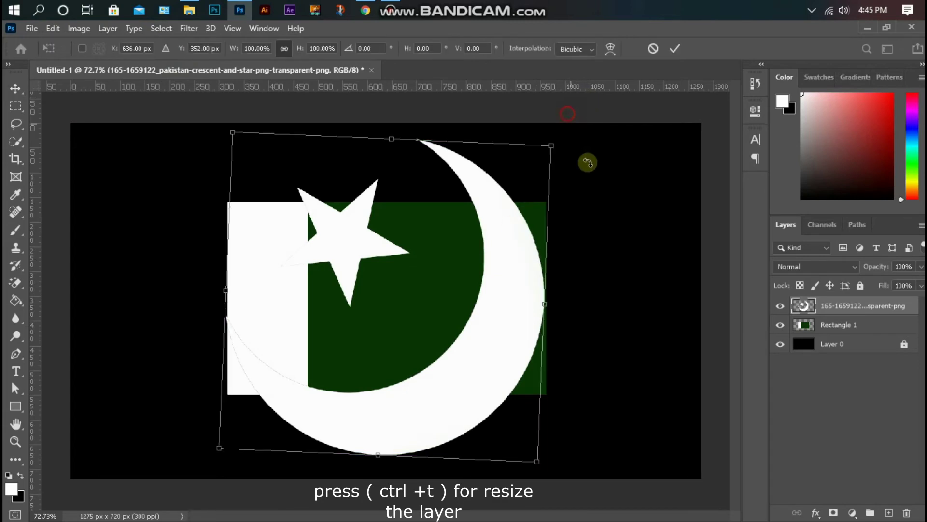
pyautogui.moveTo(593, 214)
pyautogui.mouseDown()
pyautogui.moveTo(305, 344)
pyautogui.moveTo(413, 305)
pyautogui.mouseUp()
pyautogui.moveTo(486, 266)
pyautogui.mouseDown()
pyautogui.moveTo(459, 284)
pyautogui.moveTo(463, 244)
pyautogui.mouseUp()
pyautogui.moveTo(376, 308); pyautogui.dragTo(393, 302)
pyautogui.click(674, 49)
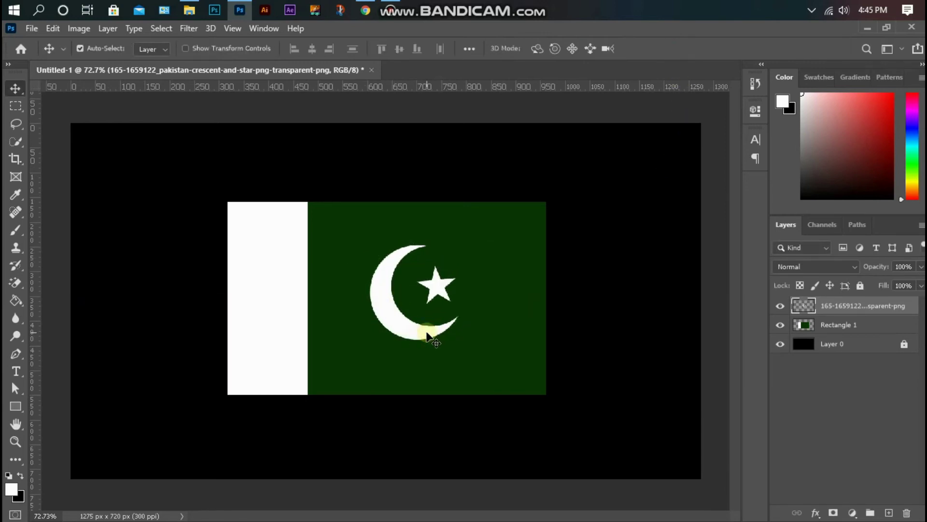
pyautogui.press('Left')
pyautogui.press('Left')
pyautogui.press('Left')
pyautogui.press('Down')
pyautogui.press('Down')
pyautogui.press('Down')
pyautogui.press('Down')
pyautogui.press('Down')
pyautogui.press('Down')
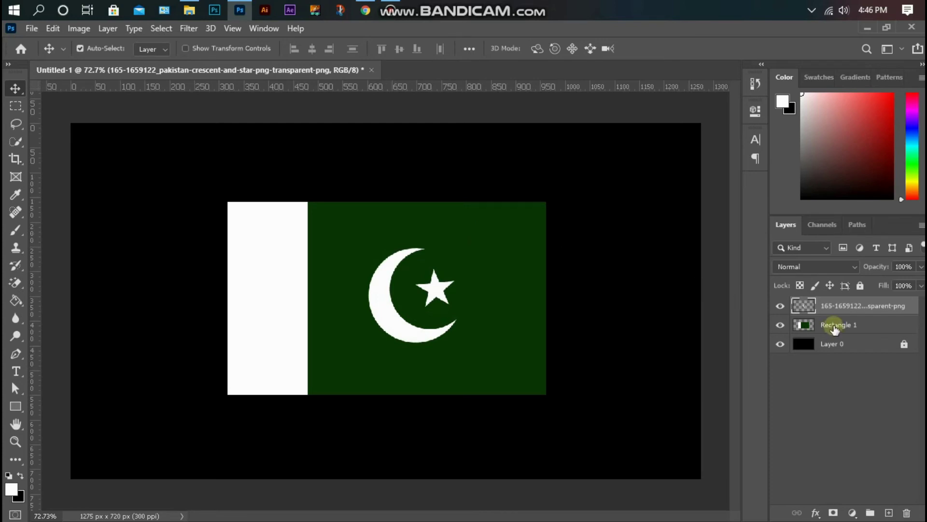
# Refill Rectangle 1's green field with a darker shade of green.
pyautogui.click(812, 328)
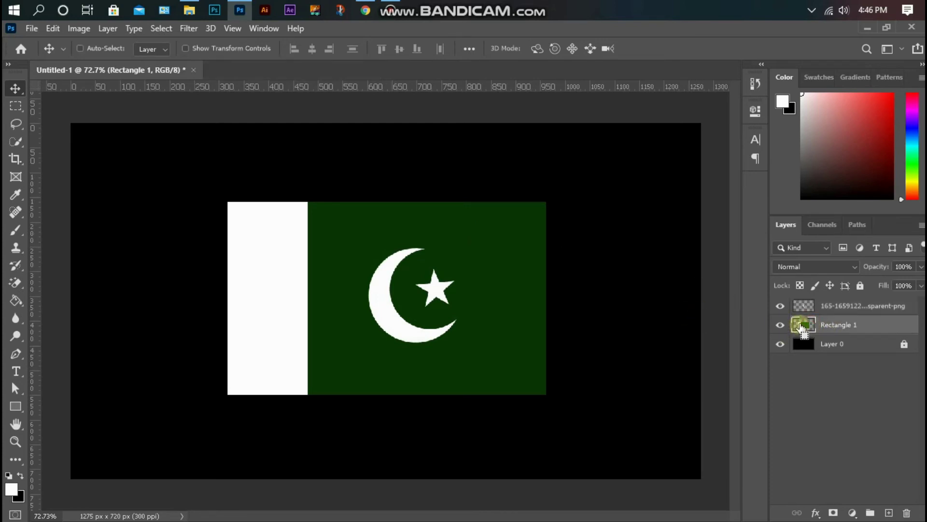
pyautogui.click(12, 490)
pyautogui.click(478, 247)
pyautogui.moveTo(193, 314); pyautogui.dragTo(208, 324)
pyautogui.click(350, 173)
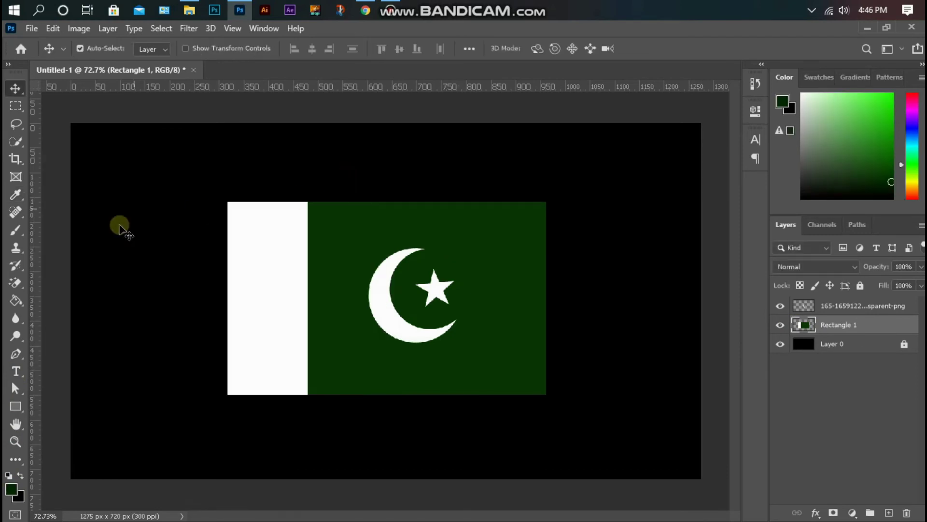
pyautogui.click(16, 300)
pyautogui.click(772, 324)
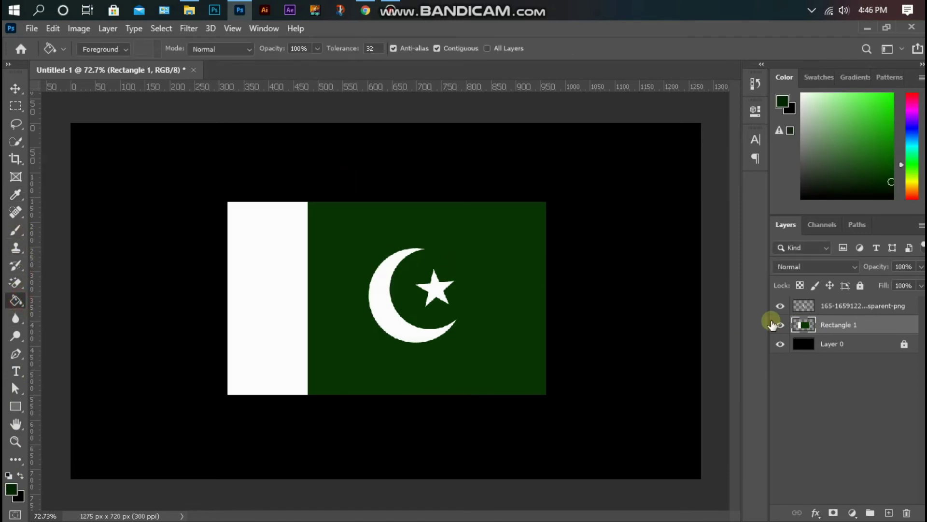
pyautogui.click(506, 280)
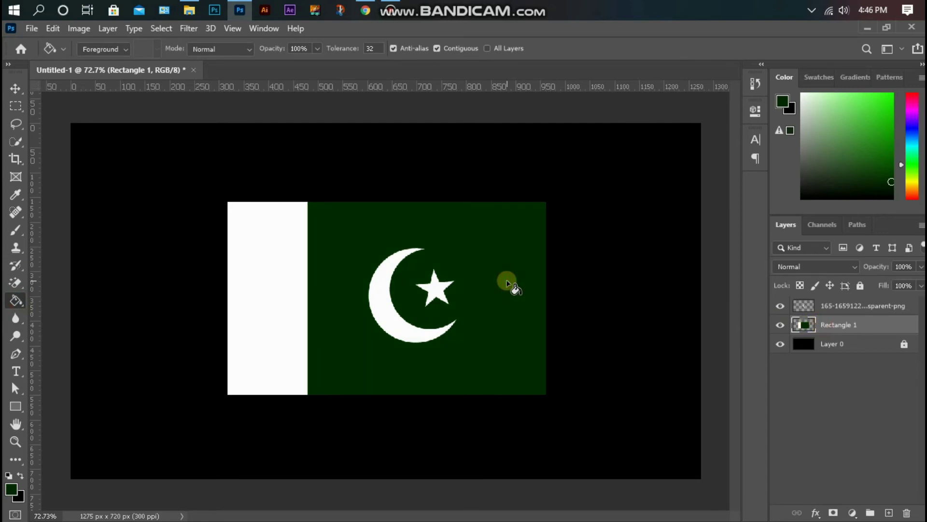
pyautogui.click(17, 88)
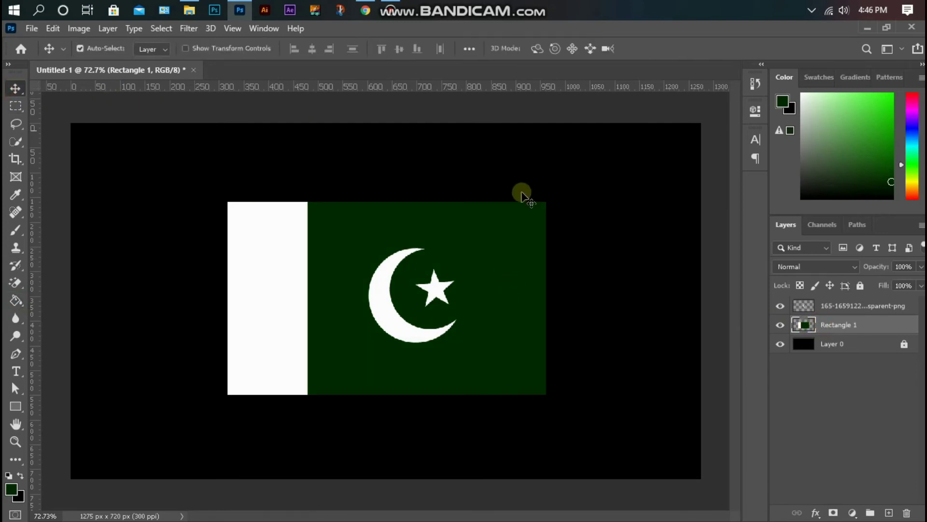
# Hide the black Layer 0 so the flag sits on transparency.
pyautogui.click(779, 344)
pyautogui.scroll(1, 542, 369)
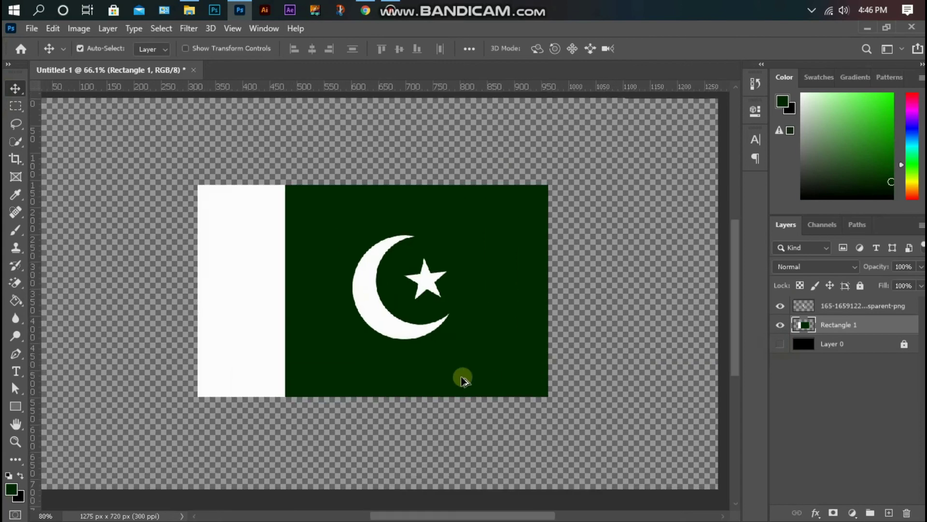
pyautogui.scroll(2, 464, 379)
pyautogui.scroll(3, 387, 377)
pyautogui.scroll(-2, 362, 369)
pyautogui.scroll(-2, 360, 365)
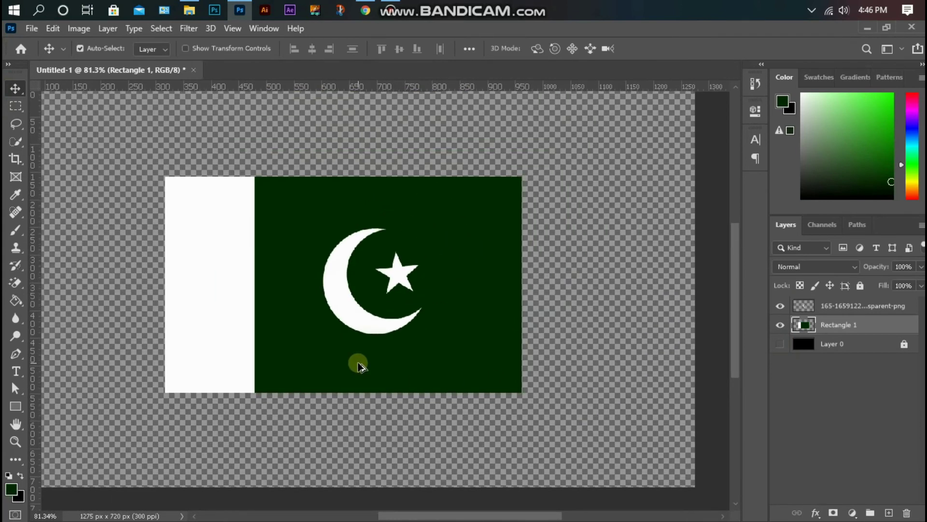
pyautogui.scroll(-1, 338, 360)
pyautogui.click(386, 42)
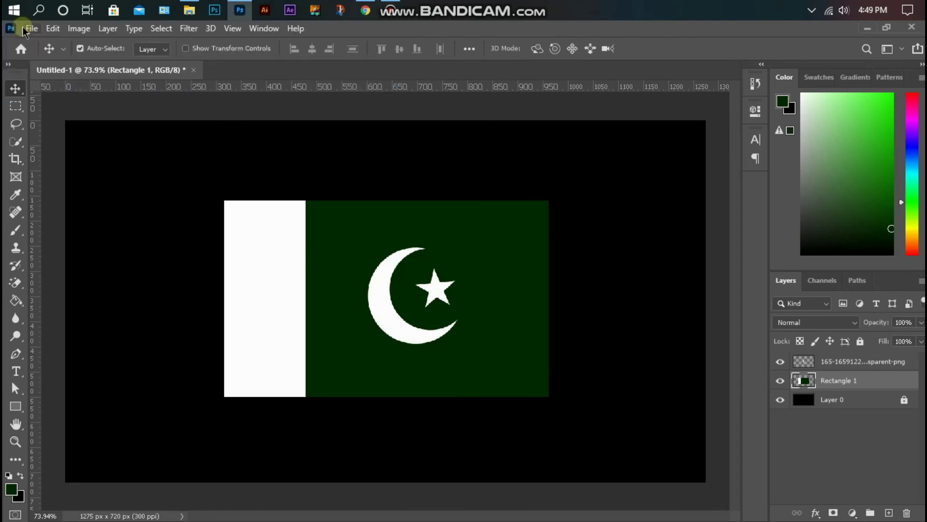
# Save the flag as JPEG 'pakistan flag3' in EDITTING 2K21 with default JPEG options.
pyautogui.click(32, 28)
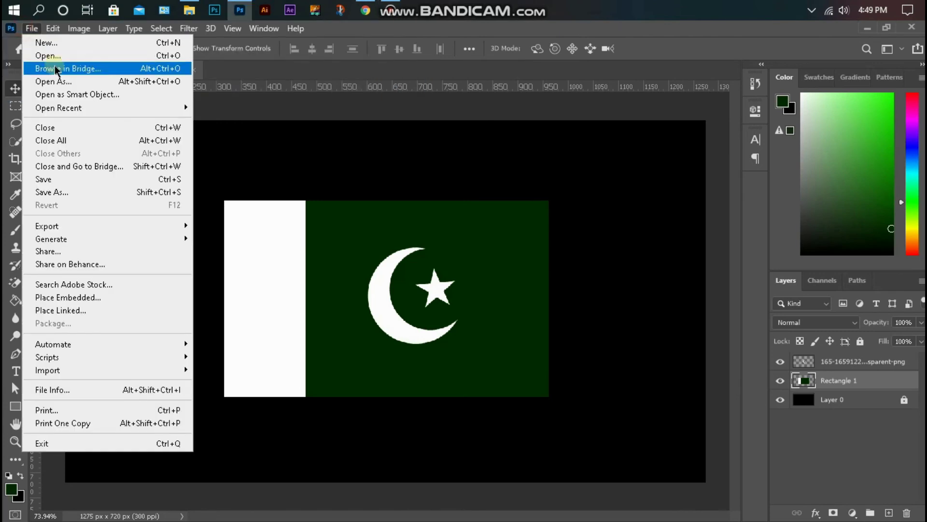
pyautogui.click(92, 192)
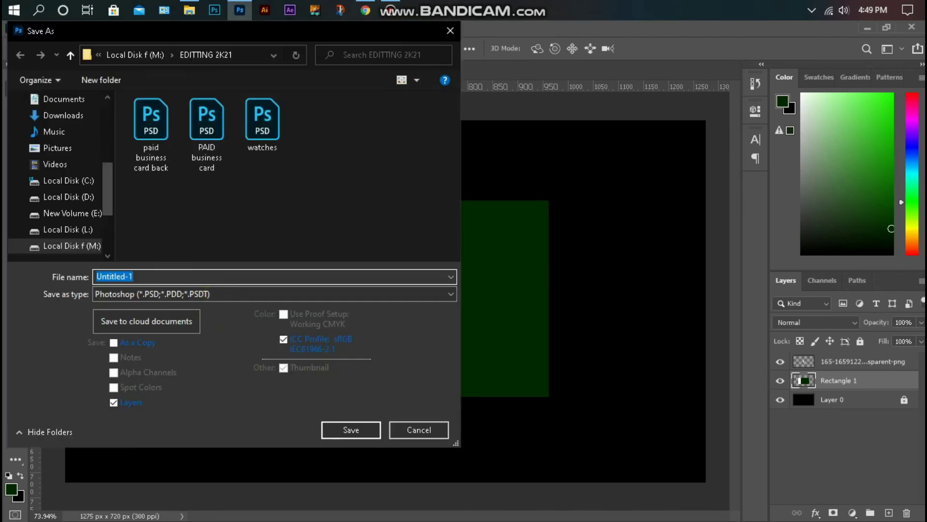
pyautogui.write('pakistan f')
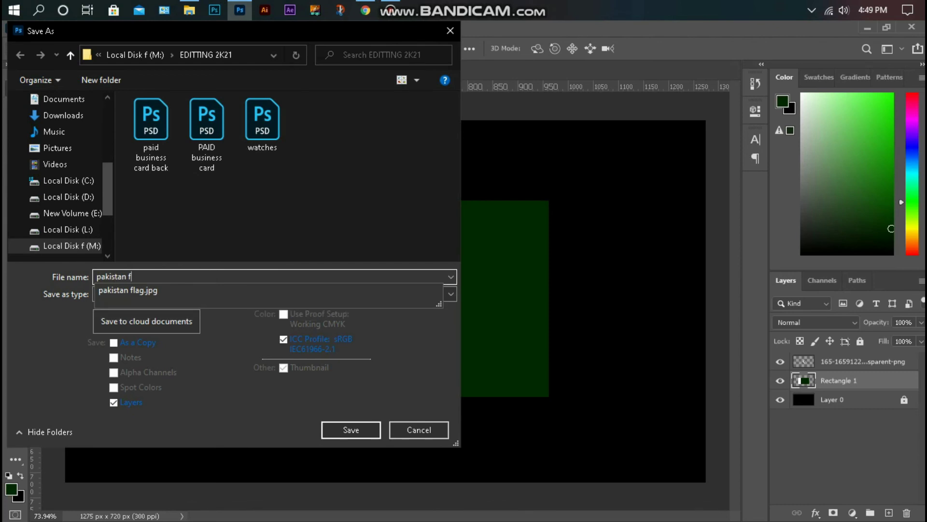
pyautogui.write('lag3')
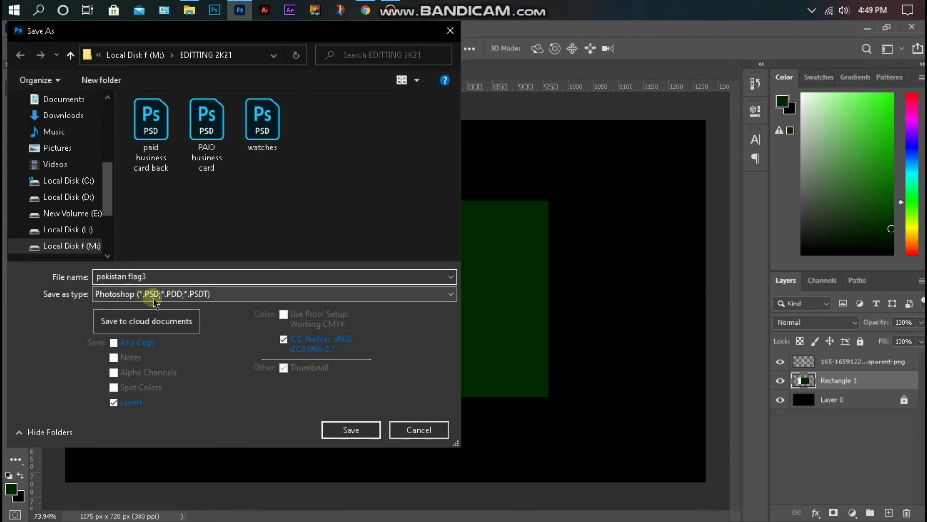
pyautogui.click(207, 294)
pyautogui.click(173, 160)
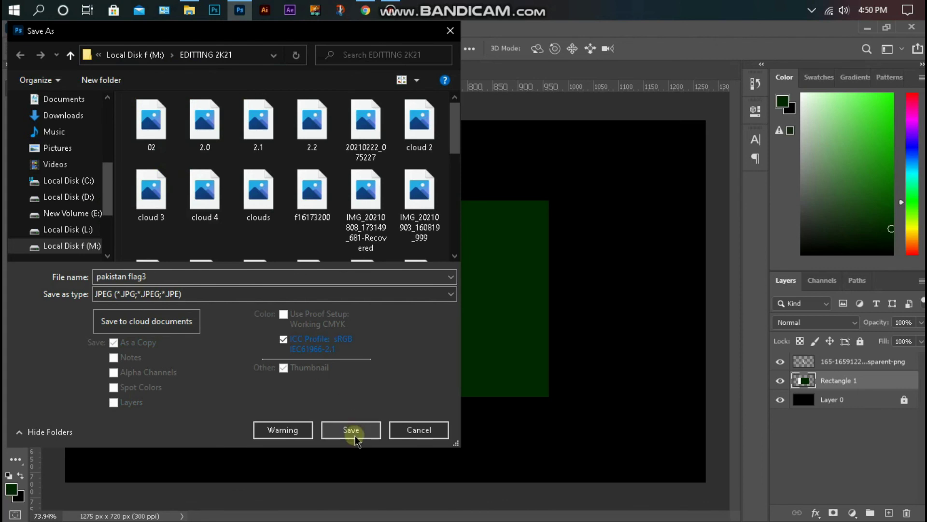
pyautogui.click(351, 429)
pyautogui.click(532, 101)
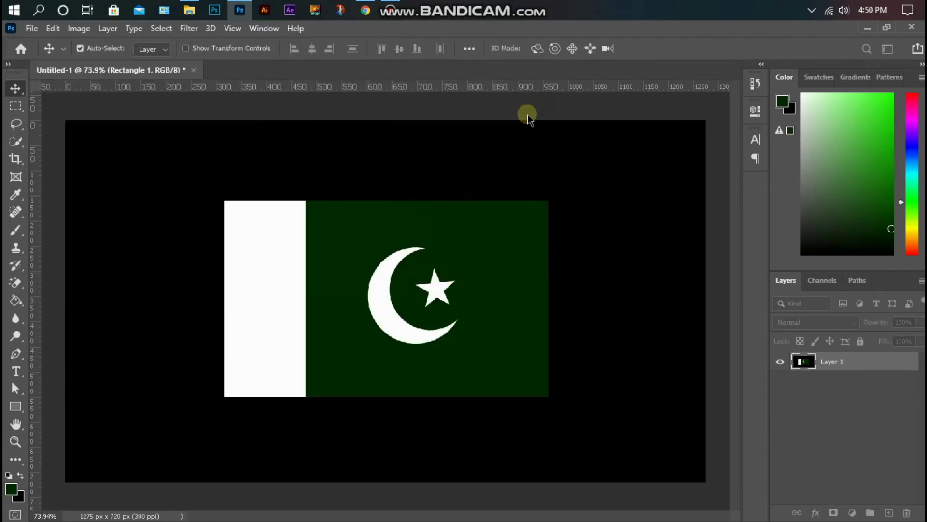
pyautogui.click(364, 38)
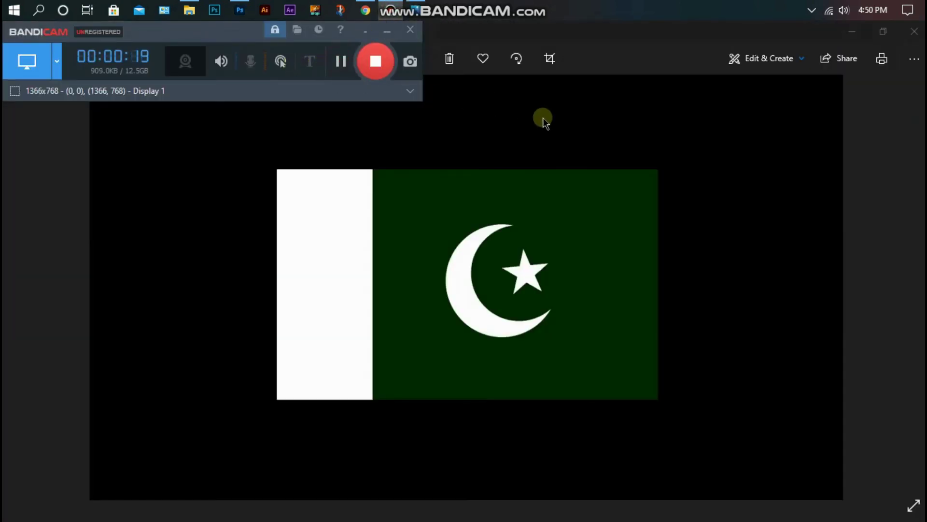
# Zoom in twice on pakistan flag3.jpg in Photos, pan around, then zoom back out.
pyautogui.click(387, 30)
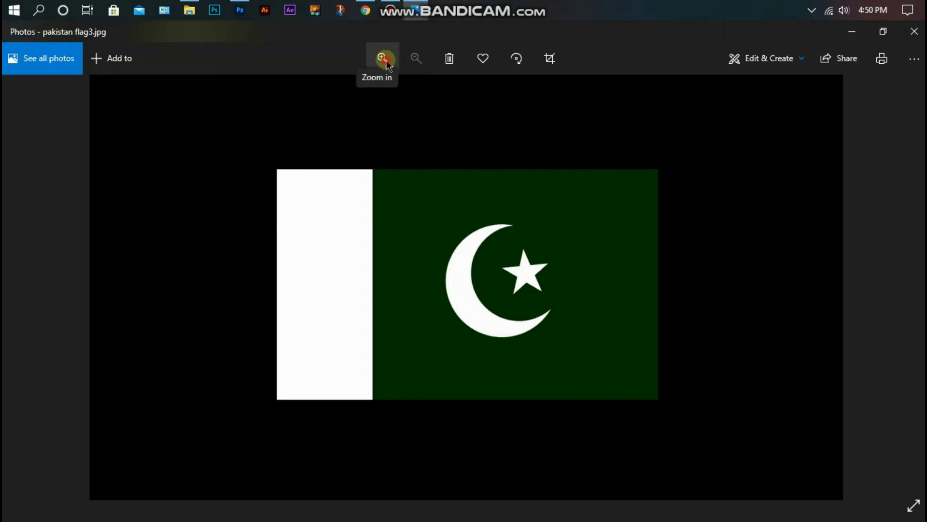
pyautogui.click(383, 59)
pyautogui.click(383, 58)
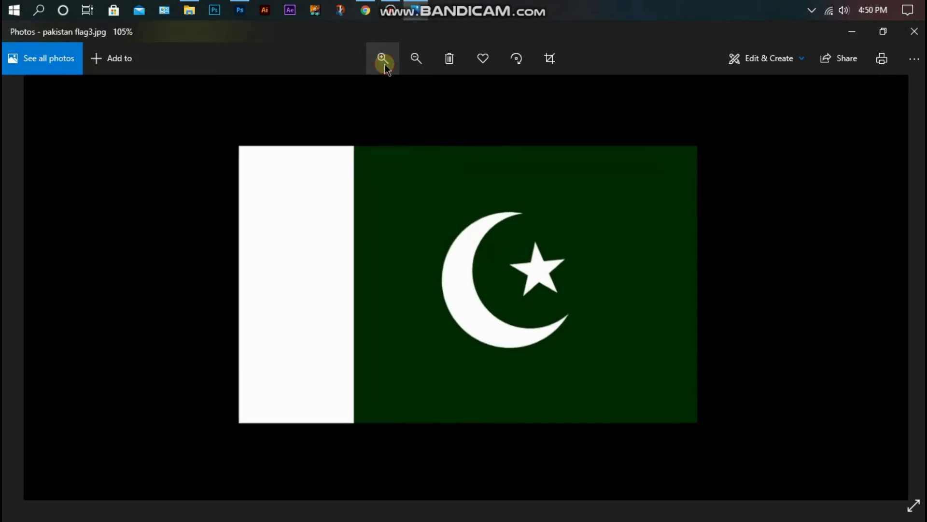
pyautogui.moveTo(498, 297)
pyautogui.mouseDown()
pyautogui.moveTo(575, 236)
pyautogui.moveTo(409, 147)
pyautogui.mouseUp()
pyautogui.click(416, 64)
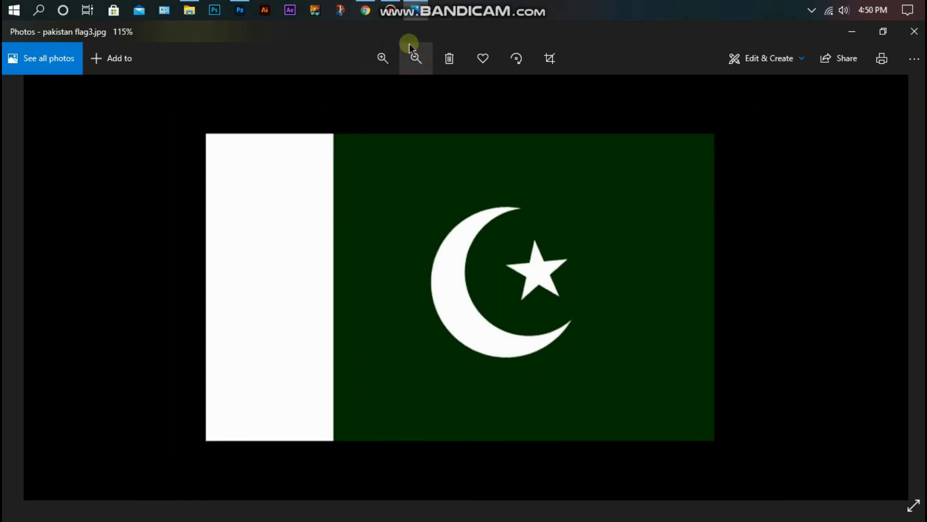
pyautogui.click(389, 11)
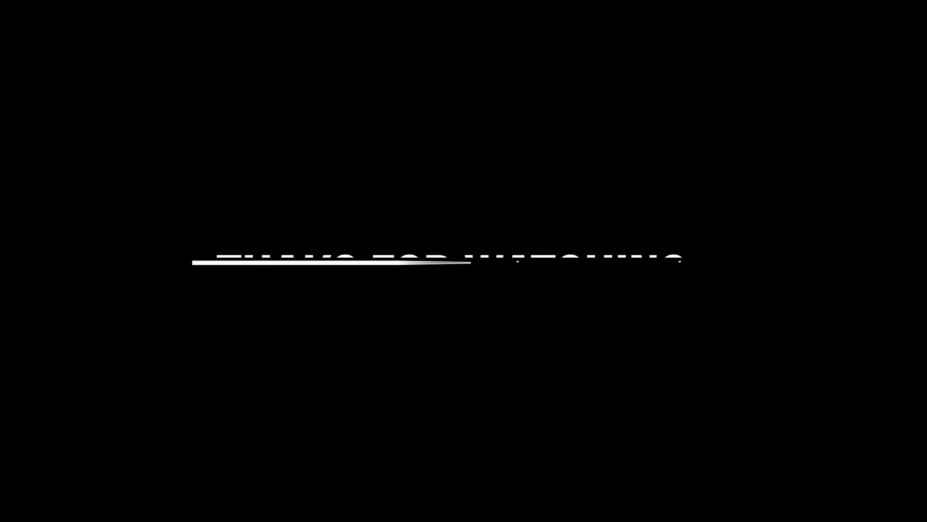